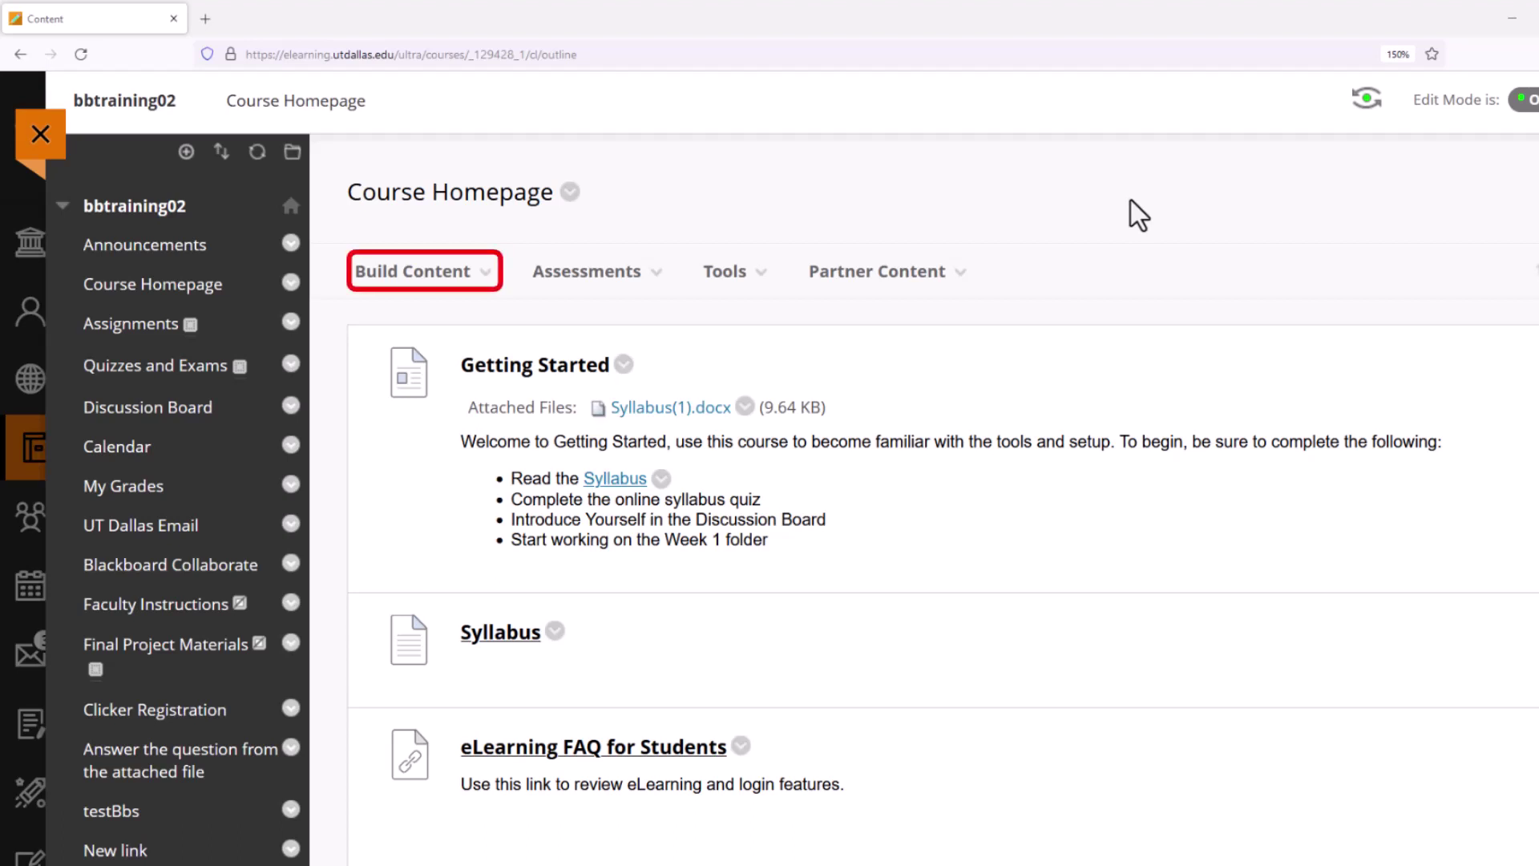
Step: Start a new content folder named 'Week 1' with the description 'Chapter 1 and 2 materials'
click(438, 271)
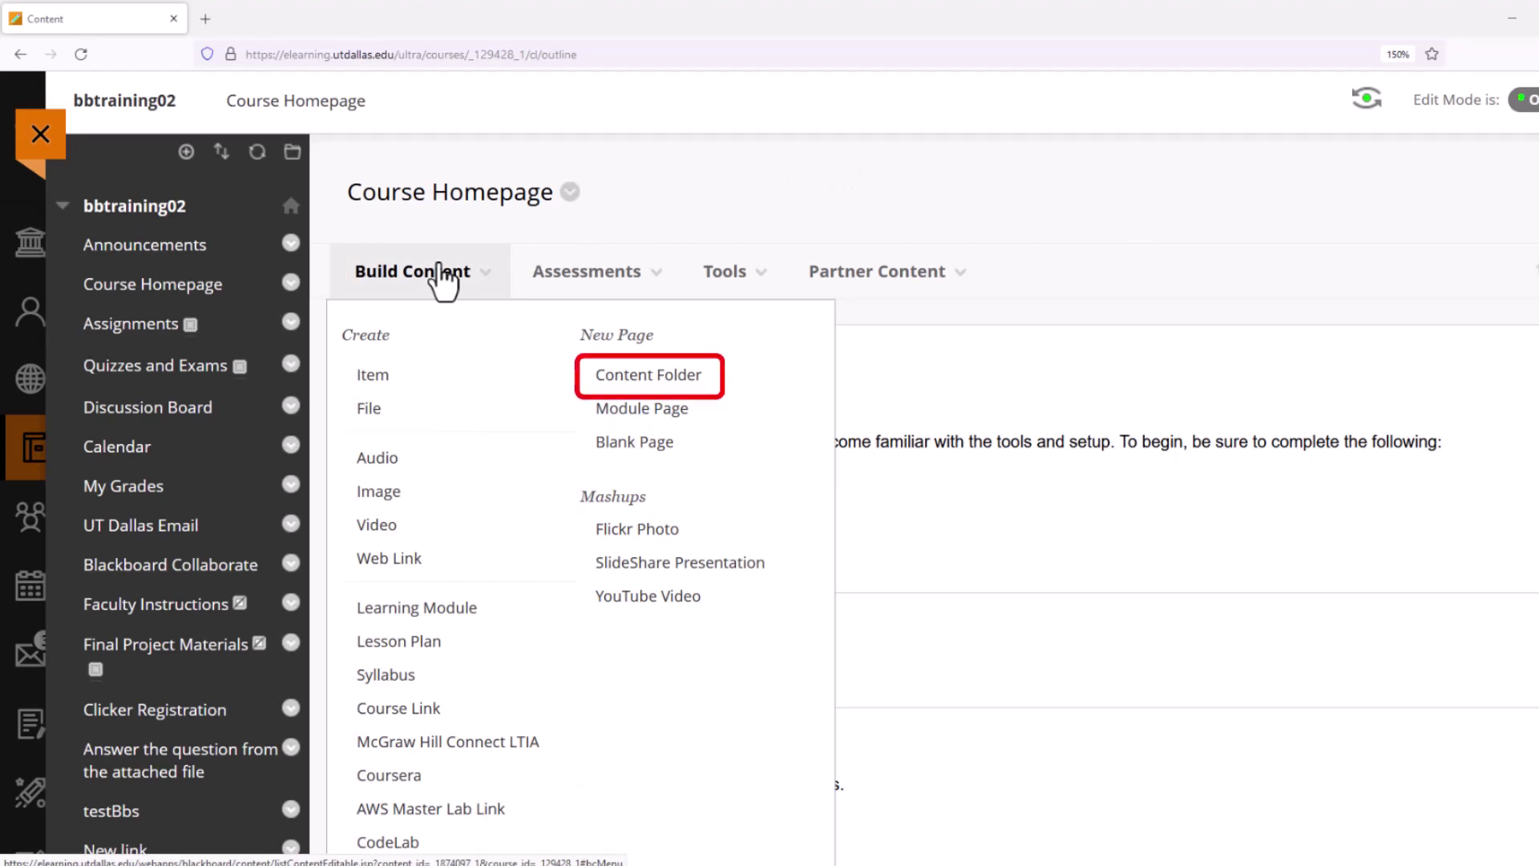
click(591, 379)
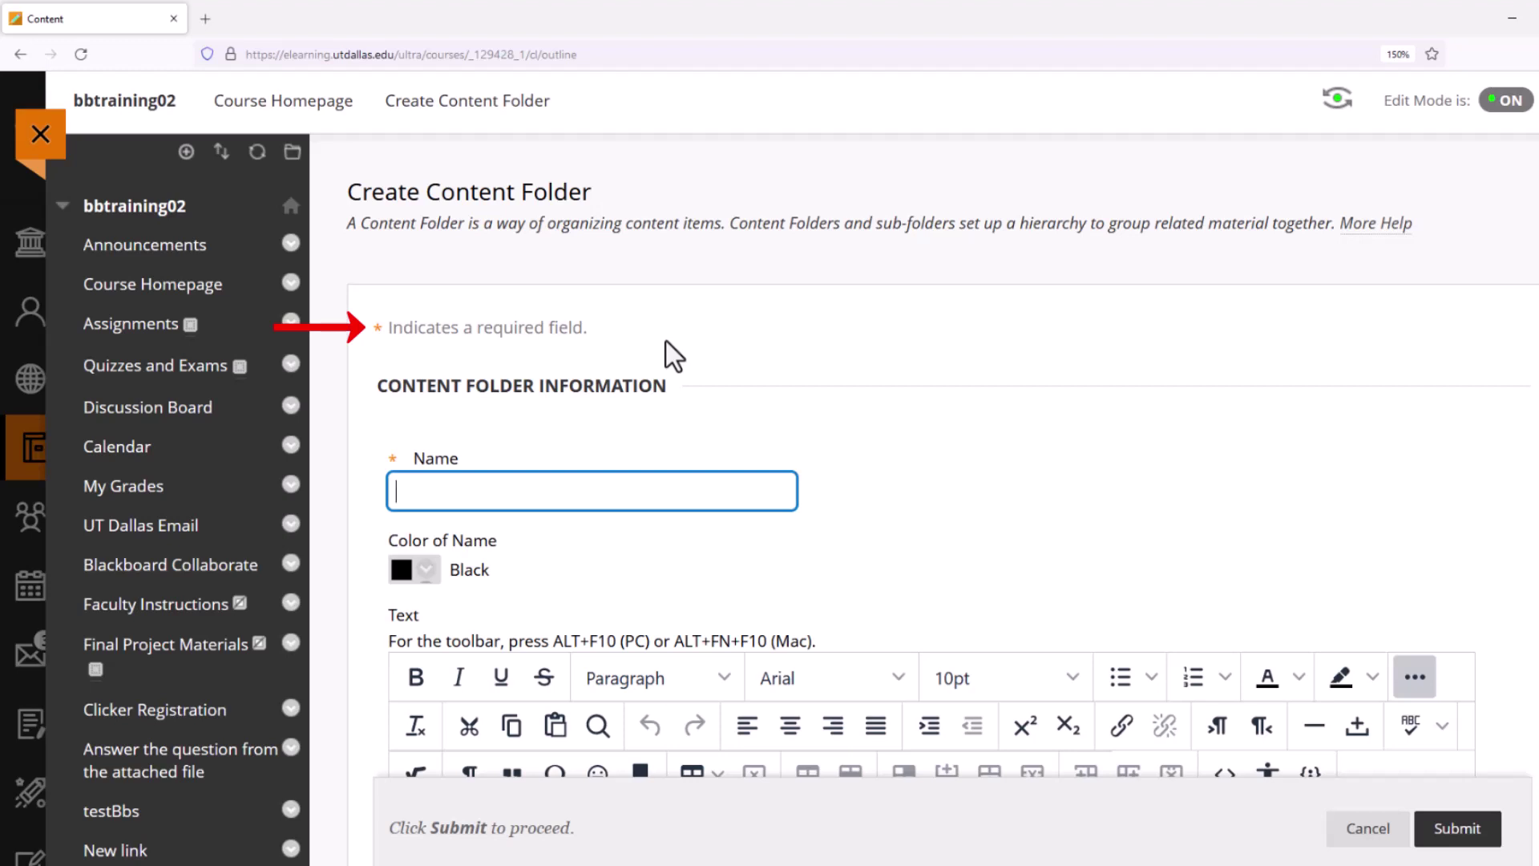
text(Week 1)
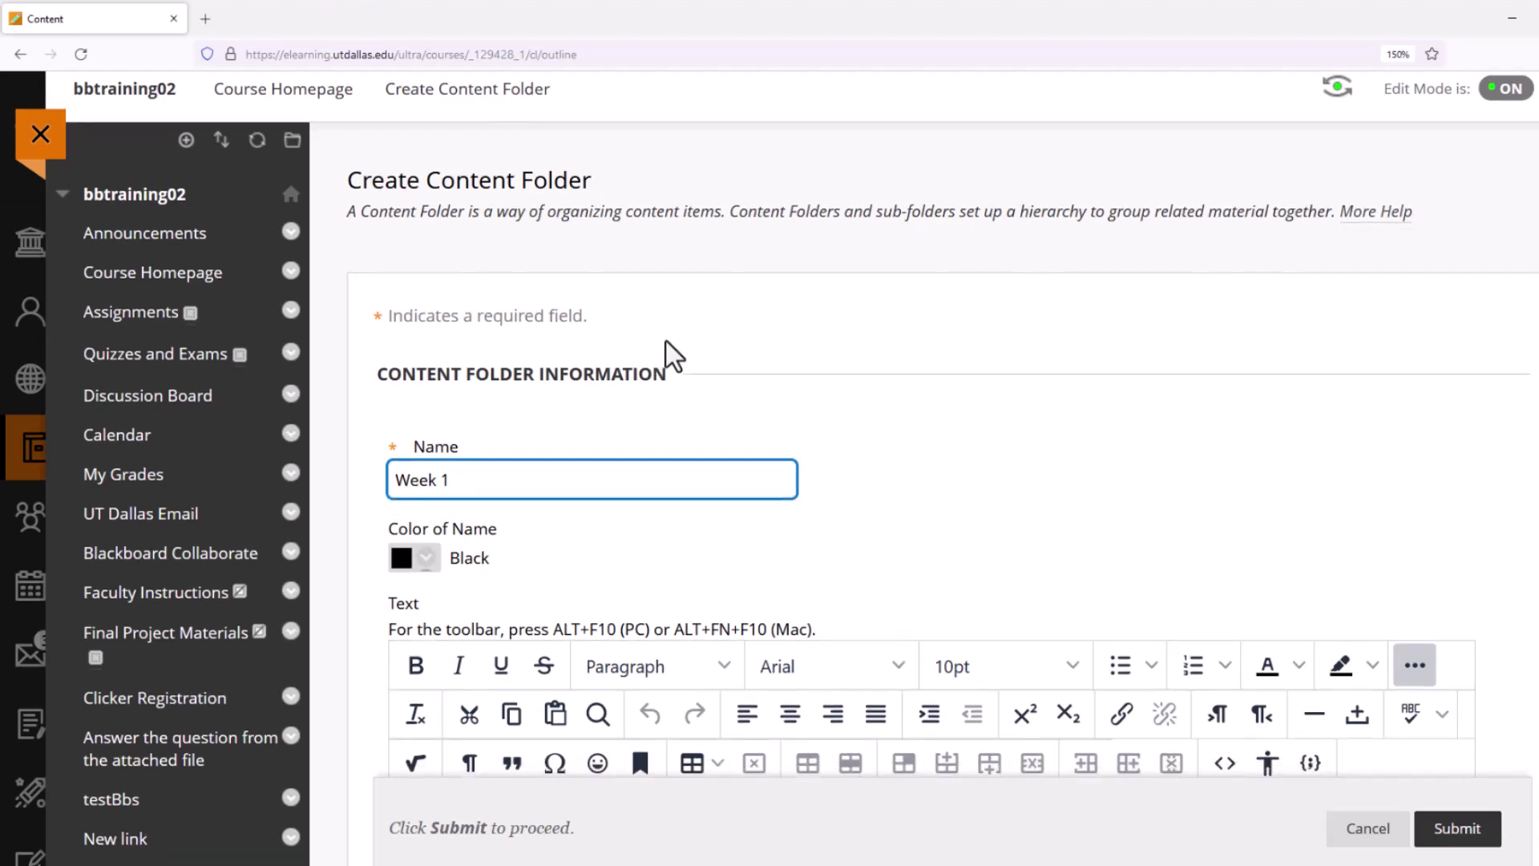
scroll(666, 340, down, 3)
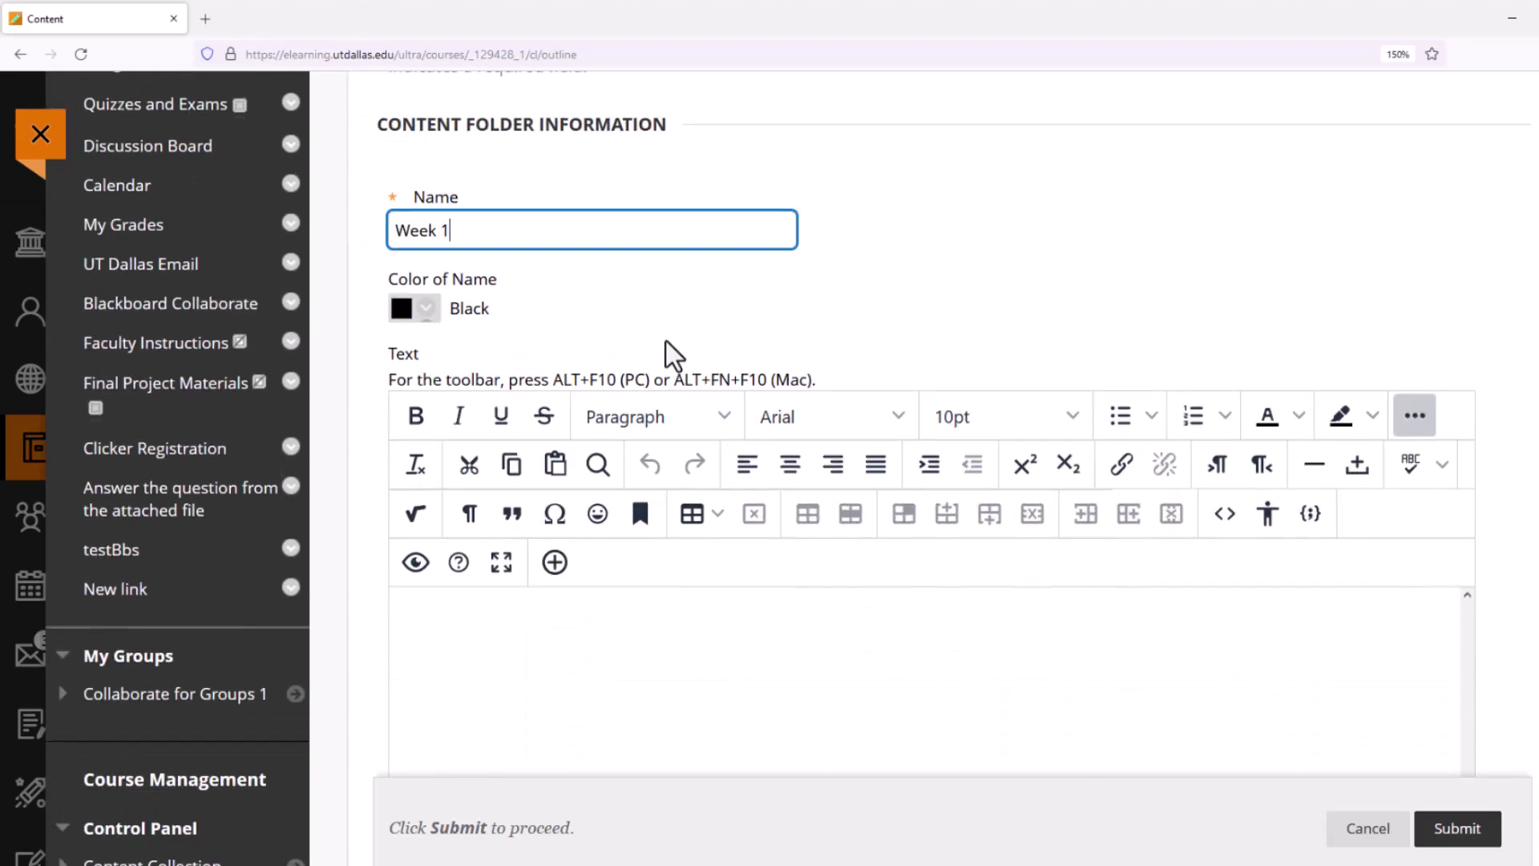
click(508, 650)
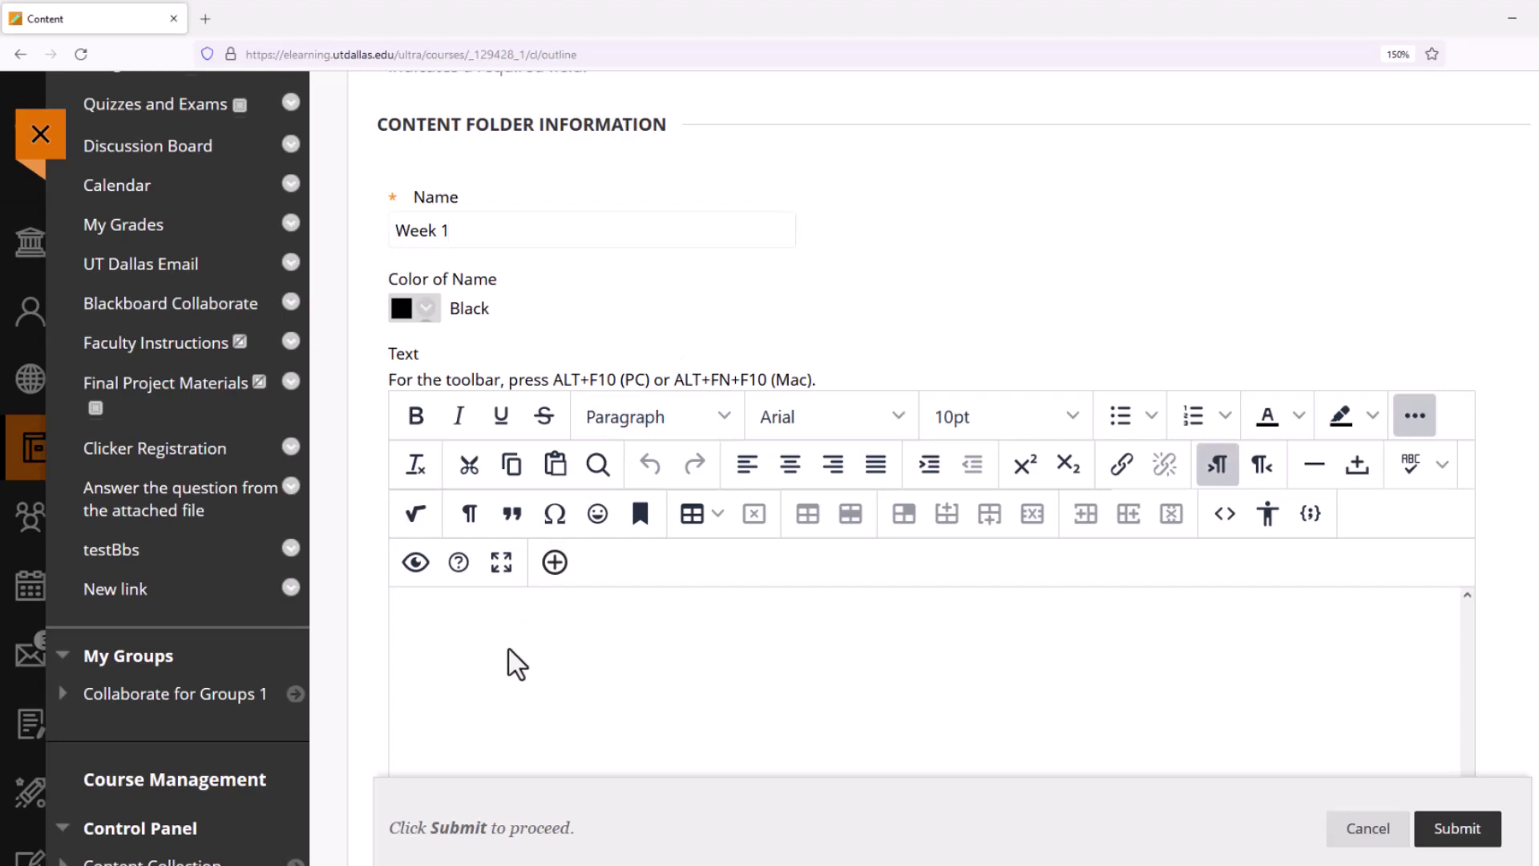
text(Chapter 1 and 2 materials)
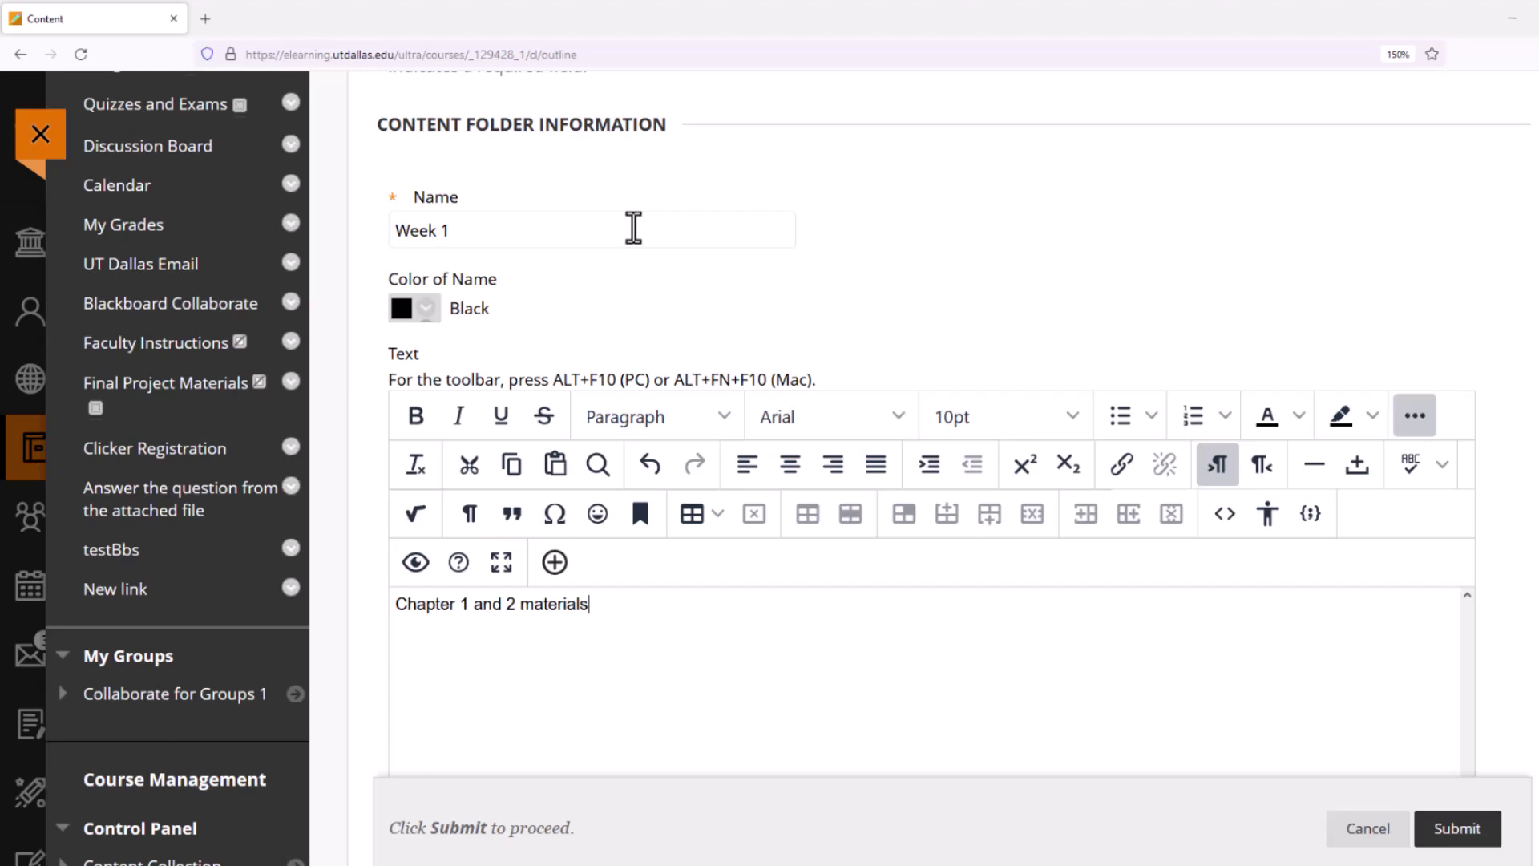
scroll(633, 228, down, 8)
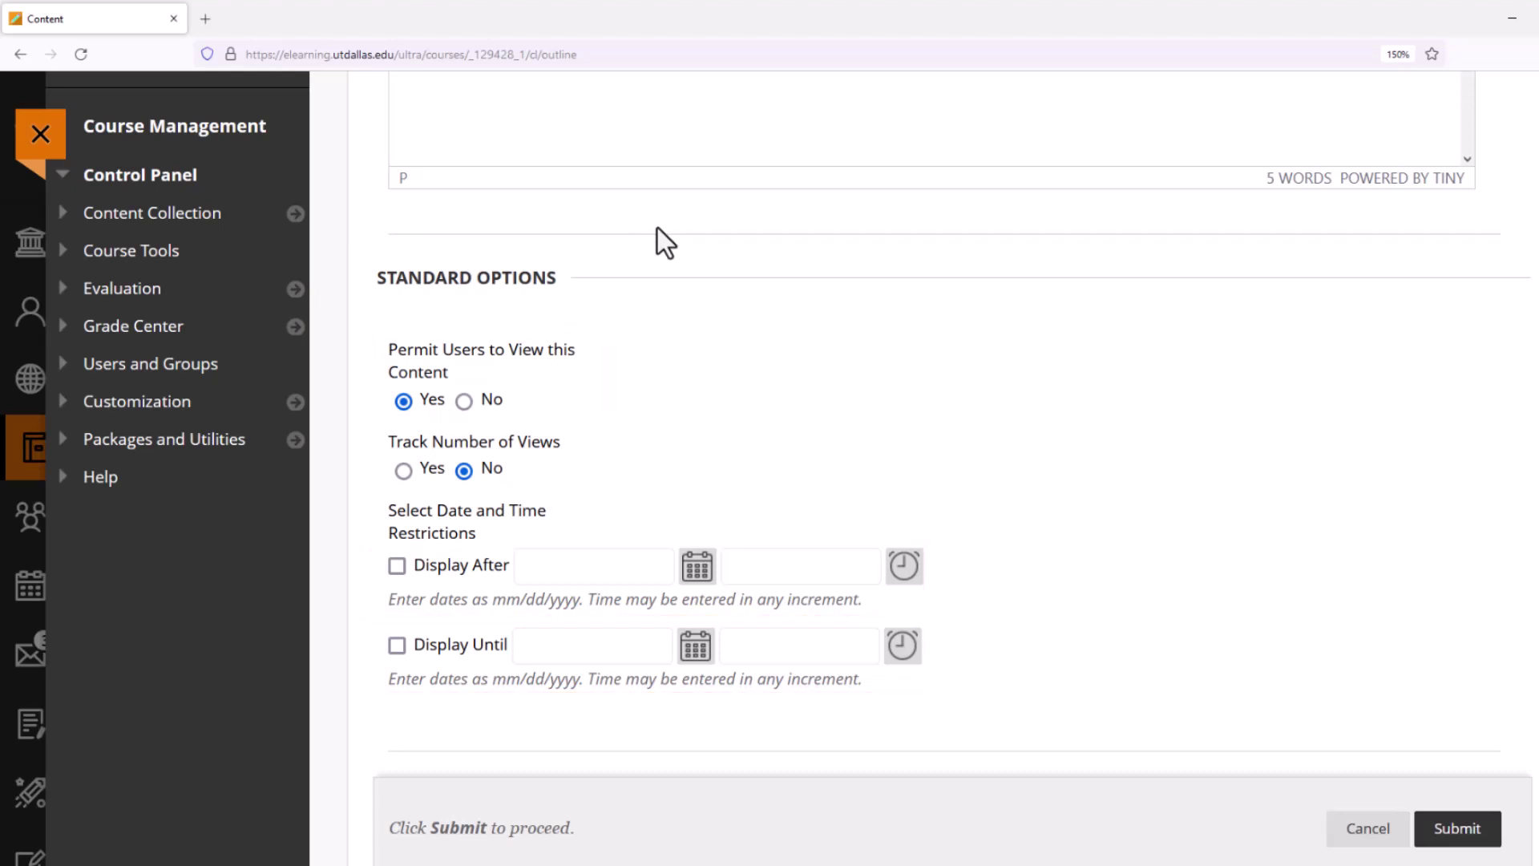
Step: Submit the Week 1 folder, then open it from the Course Homepage
click(1474, 839)
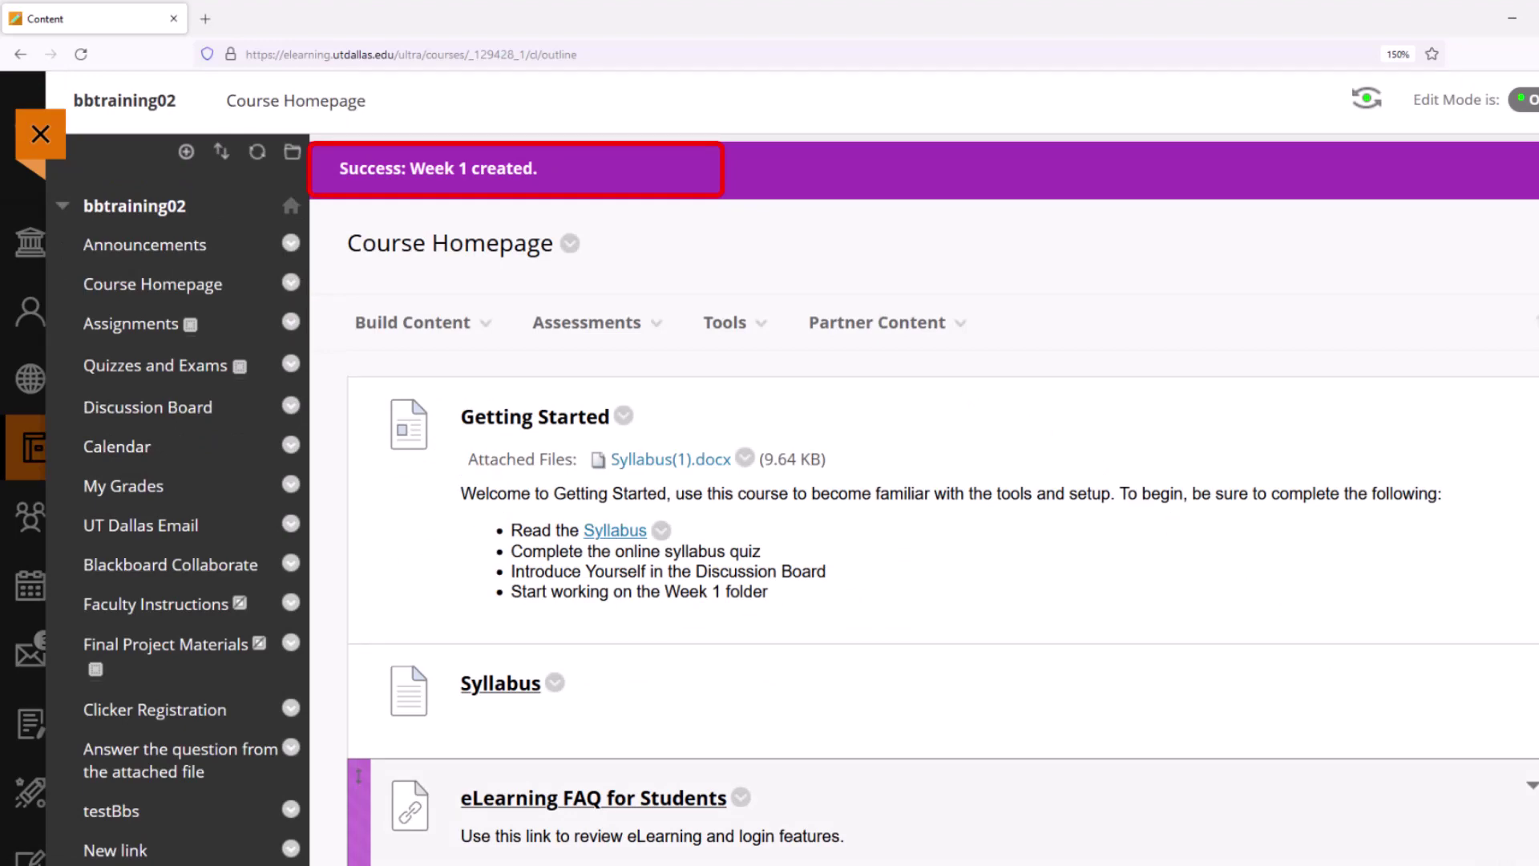
scroll(922, 482, down, 5)
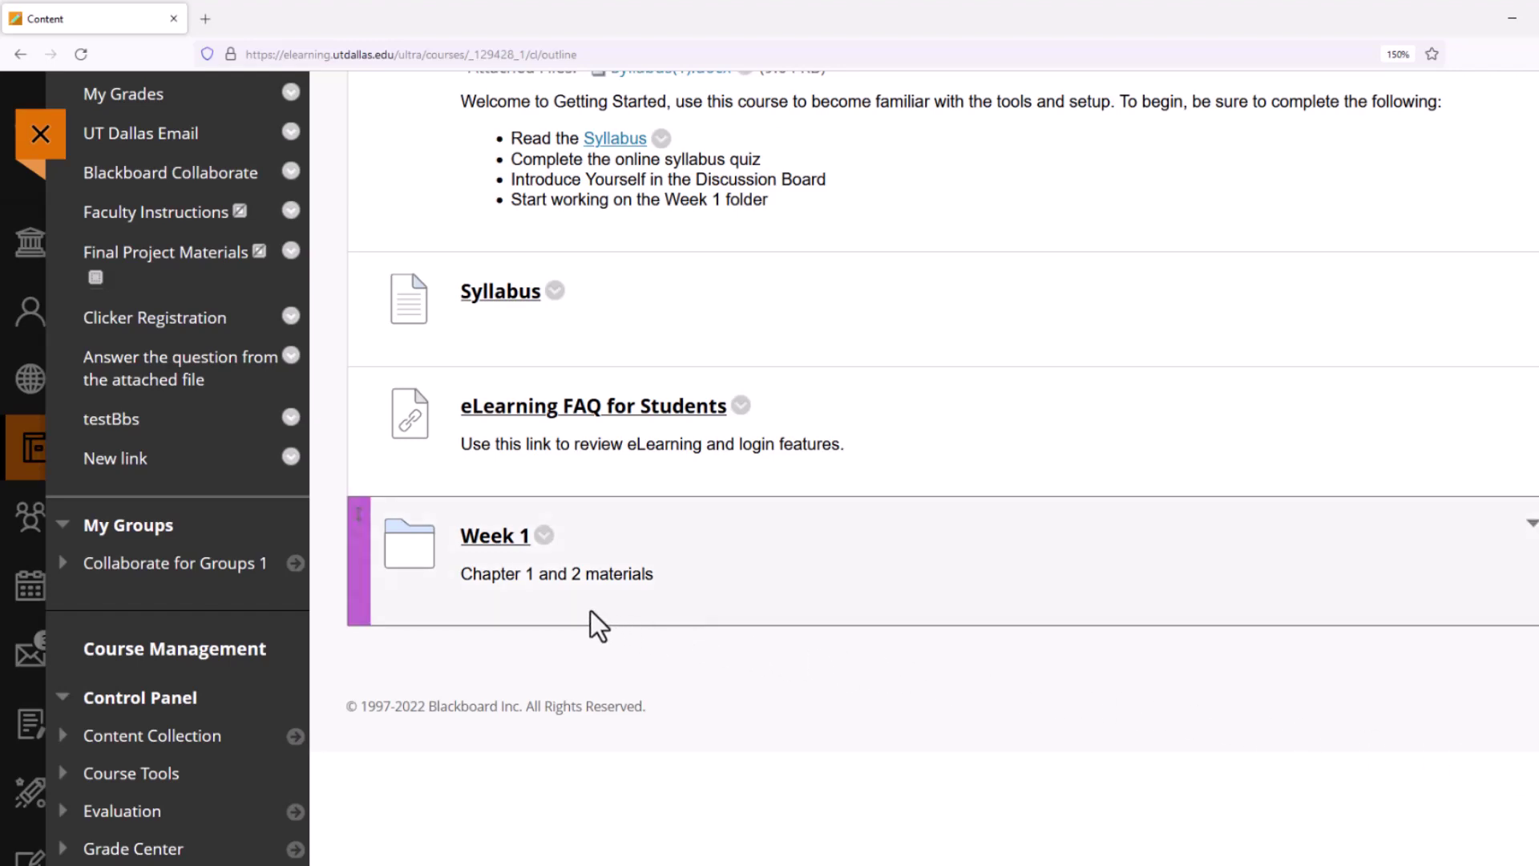
click(508, 546)
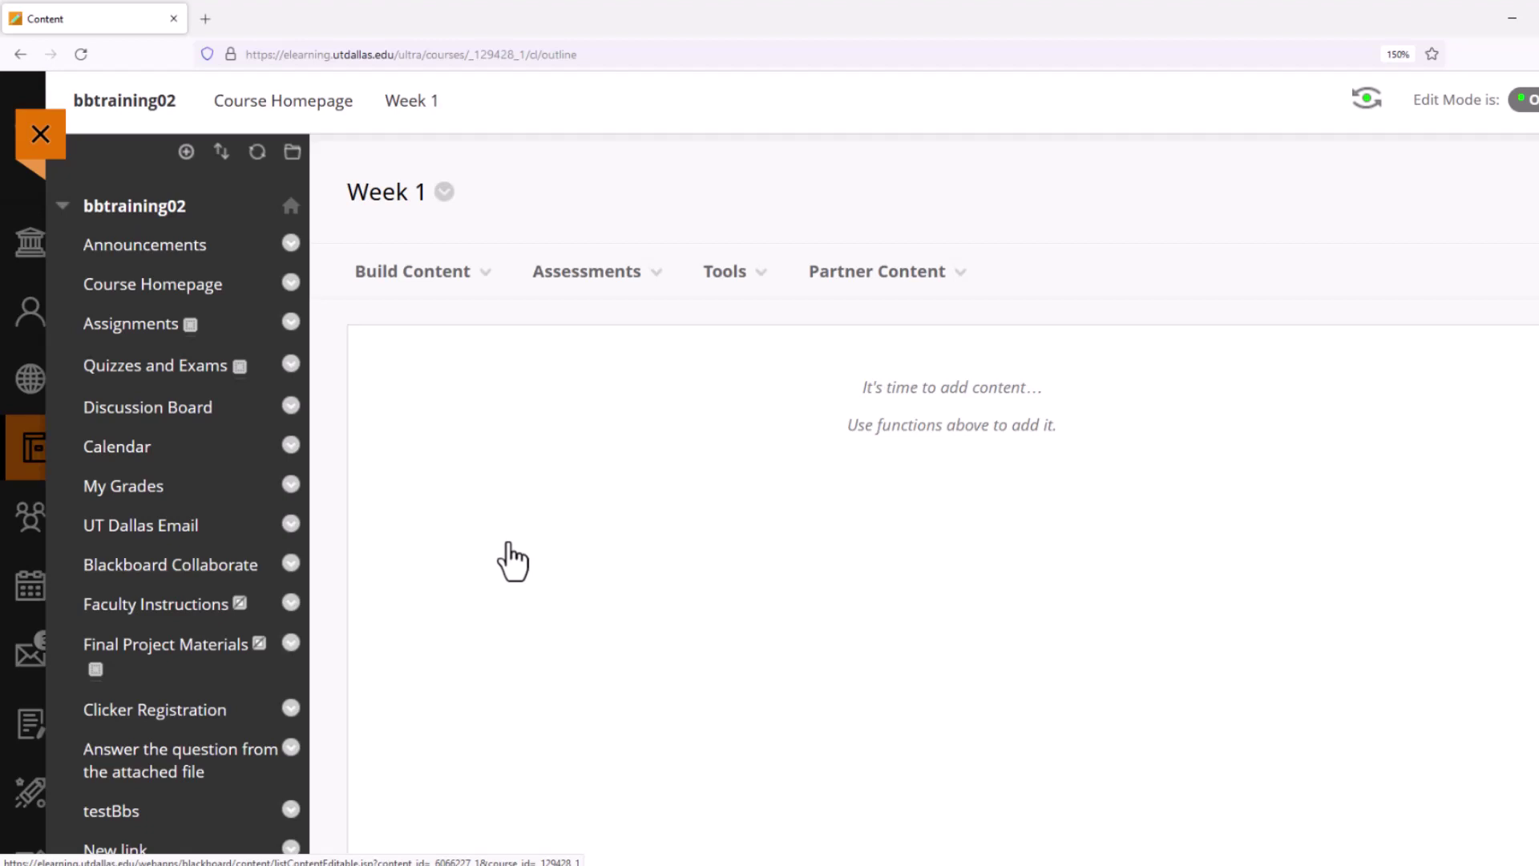
Step: Inside Week 1, start a subfolder named 'Chapter 1' with the text 'Please follow the deadlines'
click(449, 272)
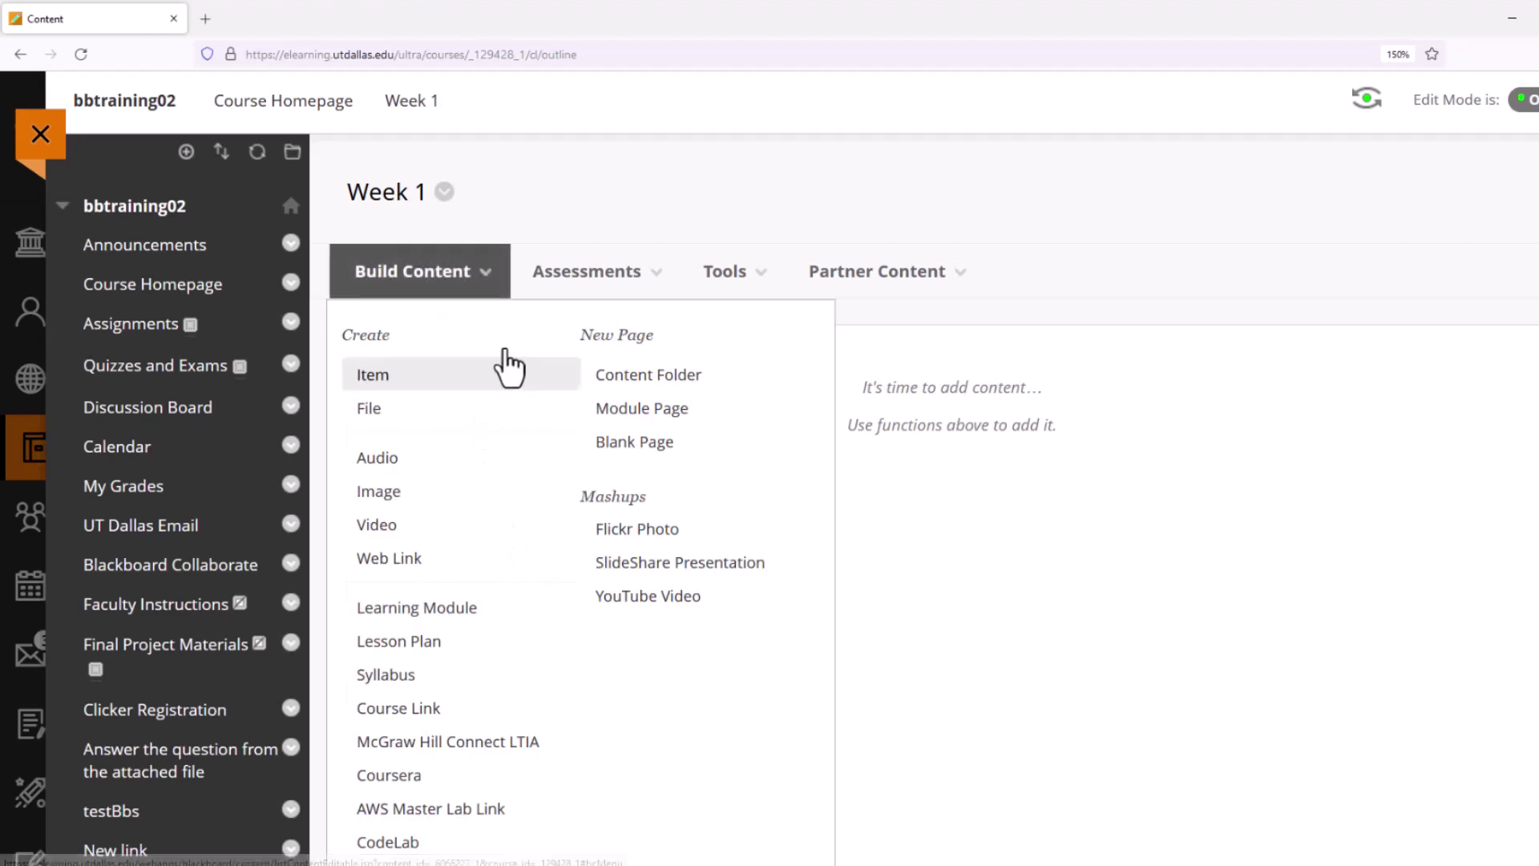
click(611, 377)
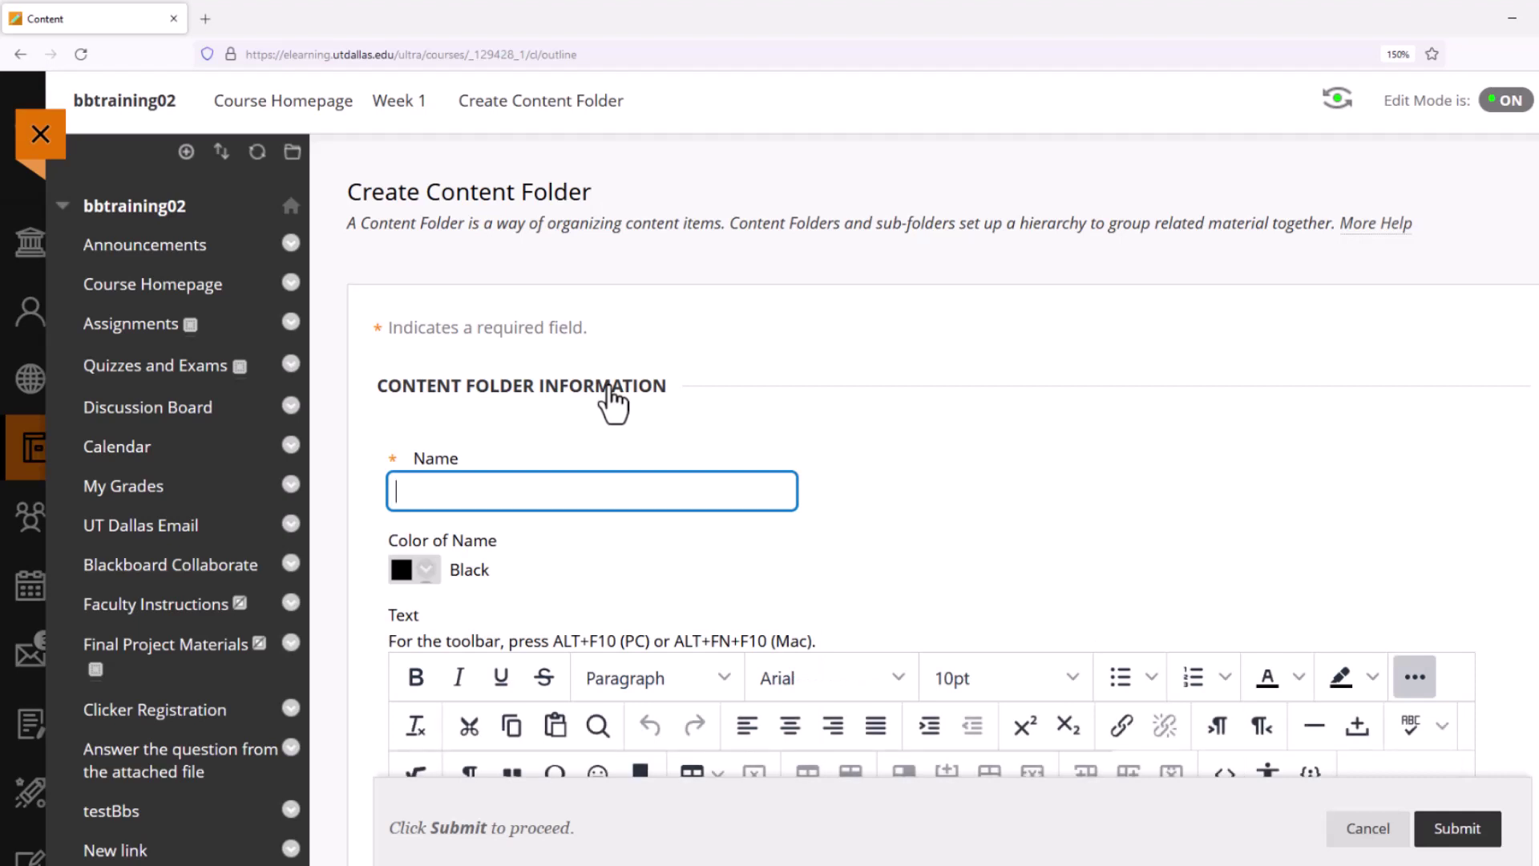
text(Chap)
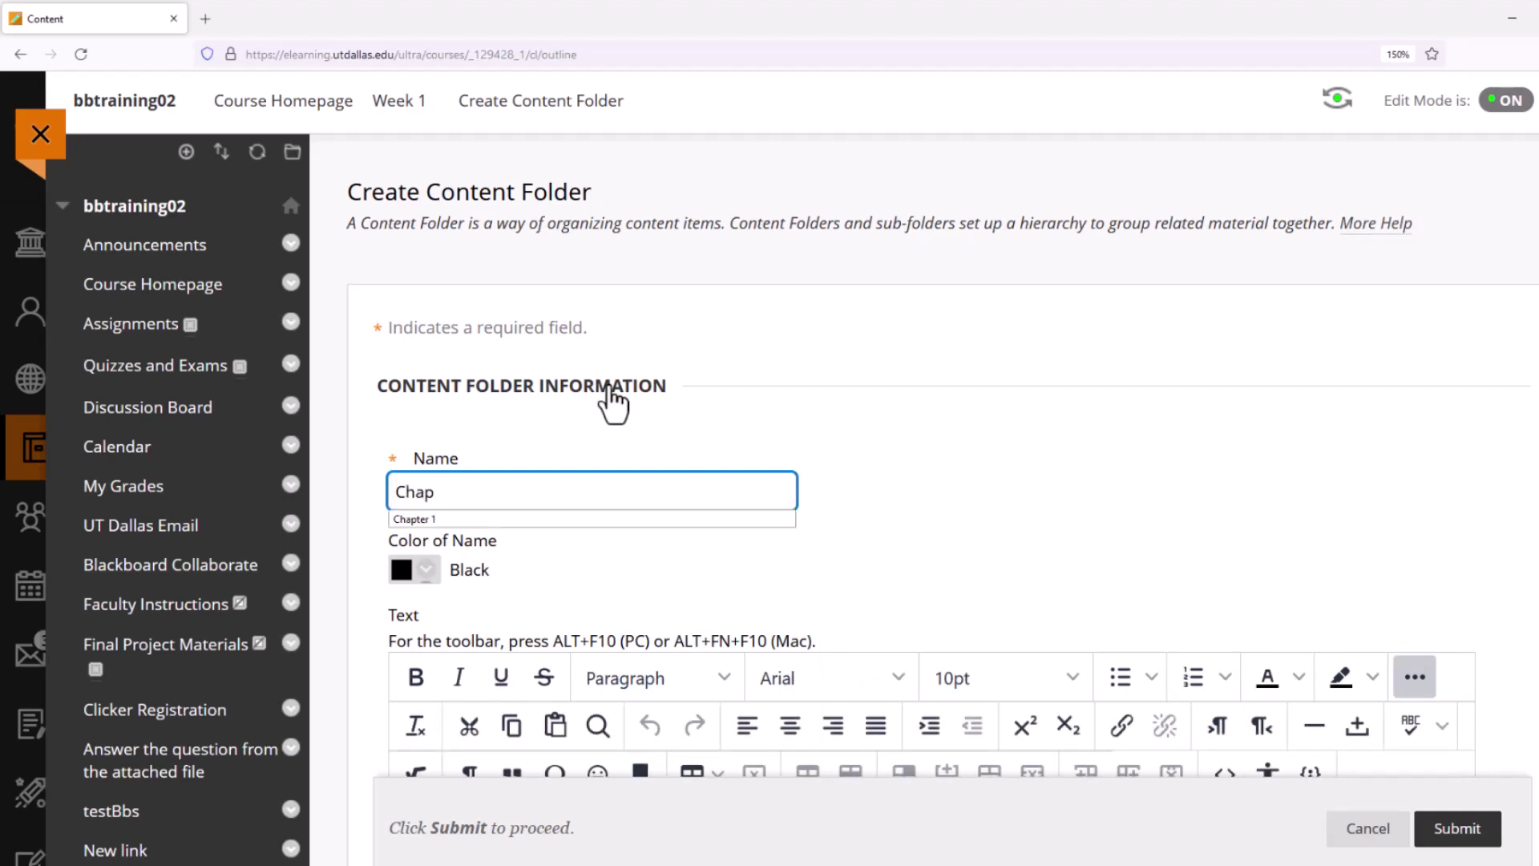
text(ter 1)
scroll(609, 389, down, 3)
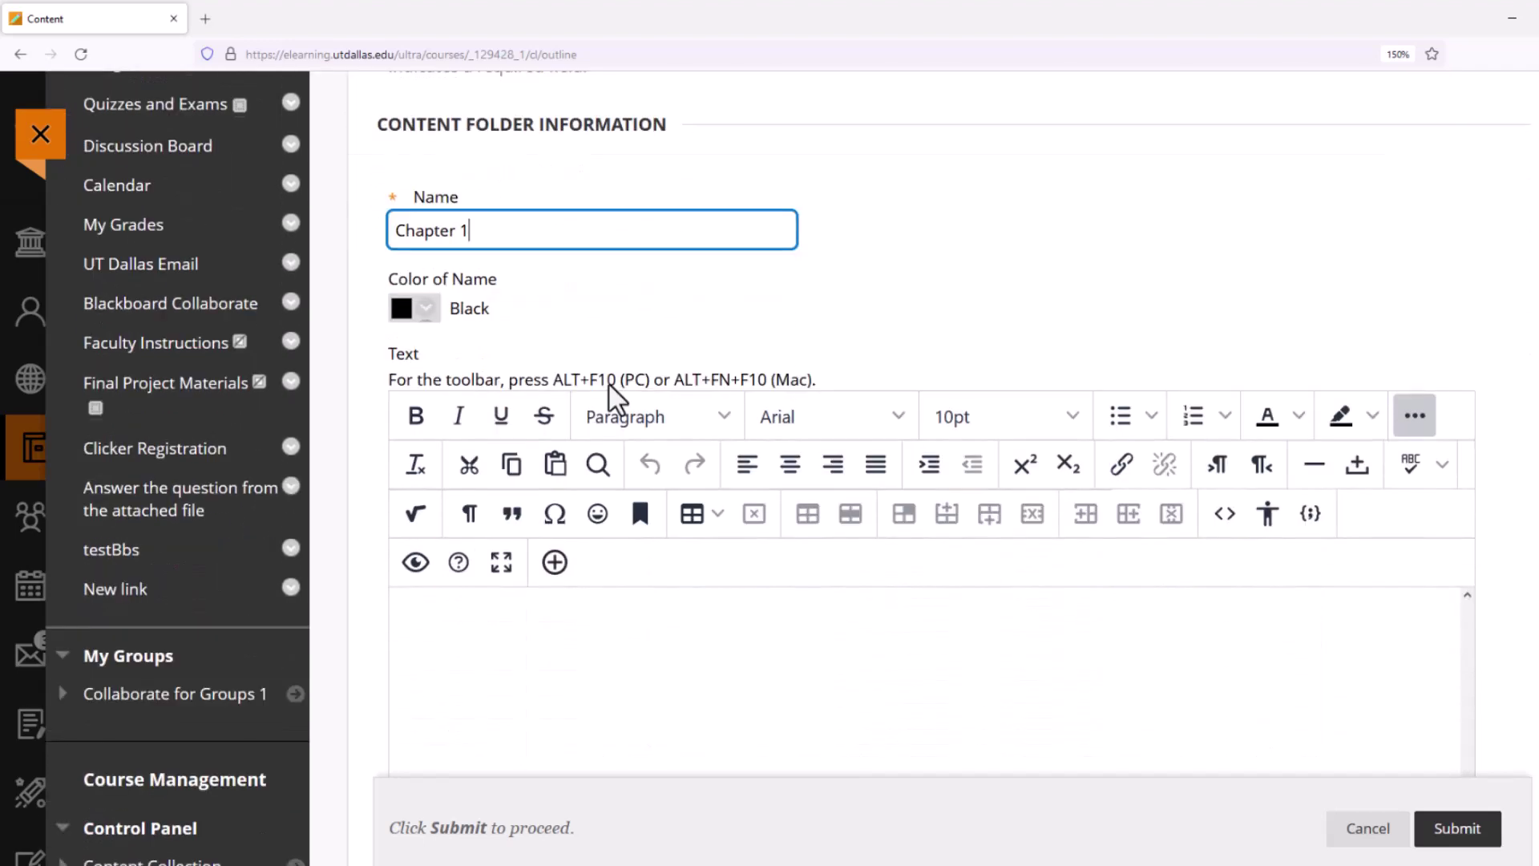
scroll(610, 385, down, 3)
click(610, 385)
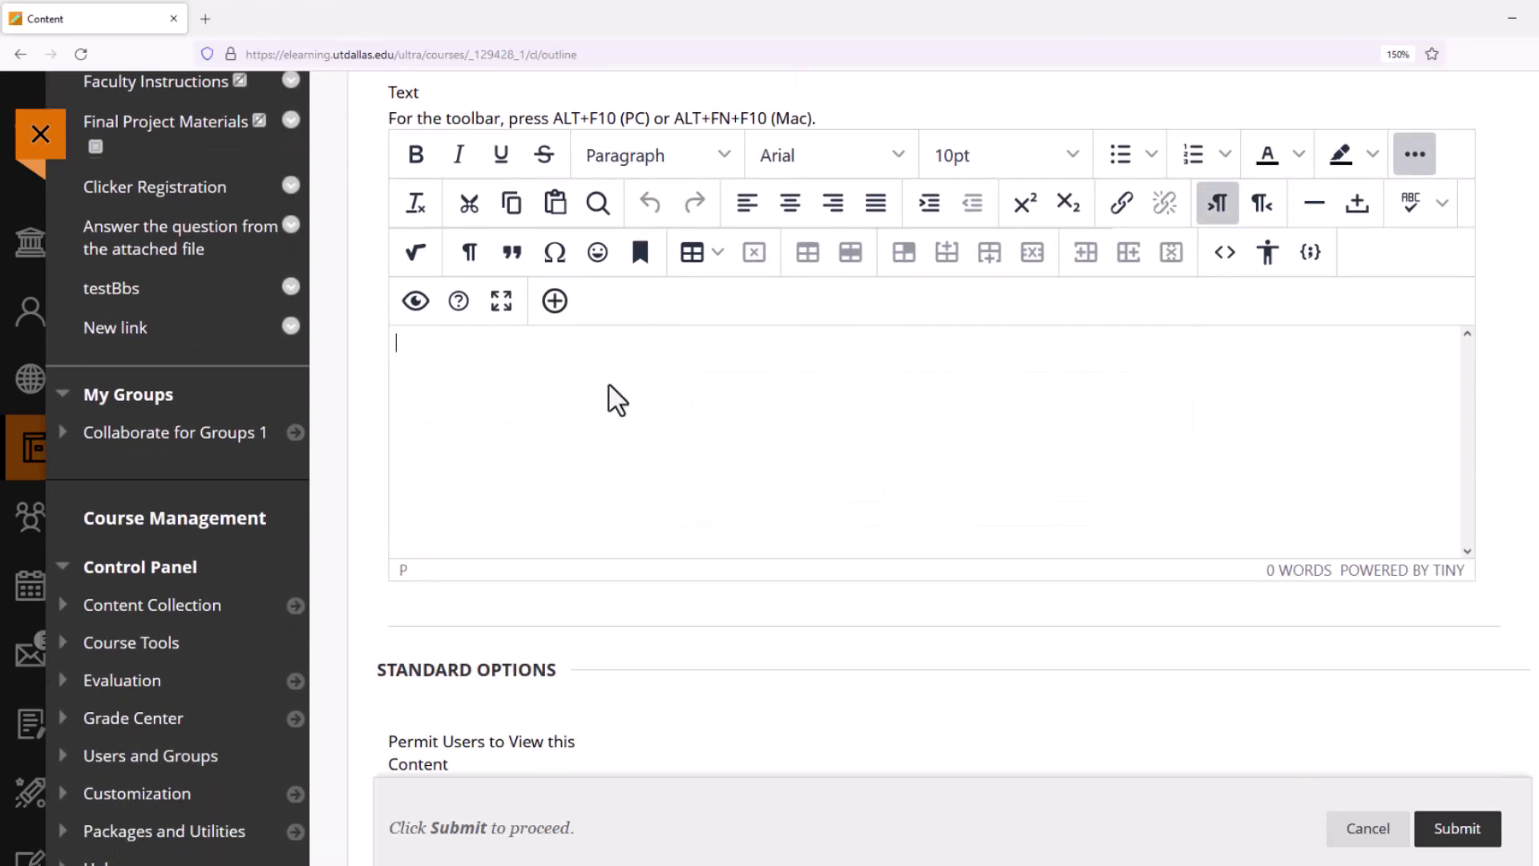
text(Please follow the deadlines)
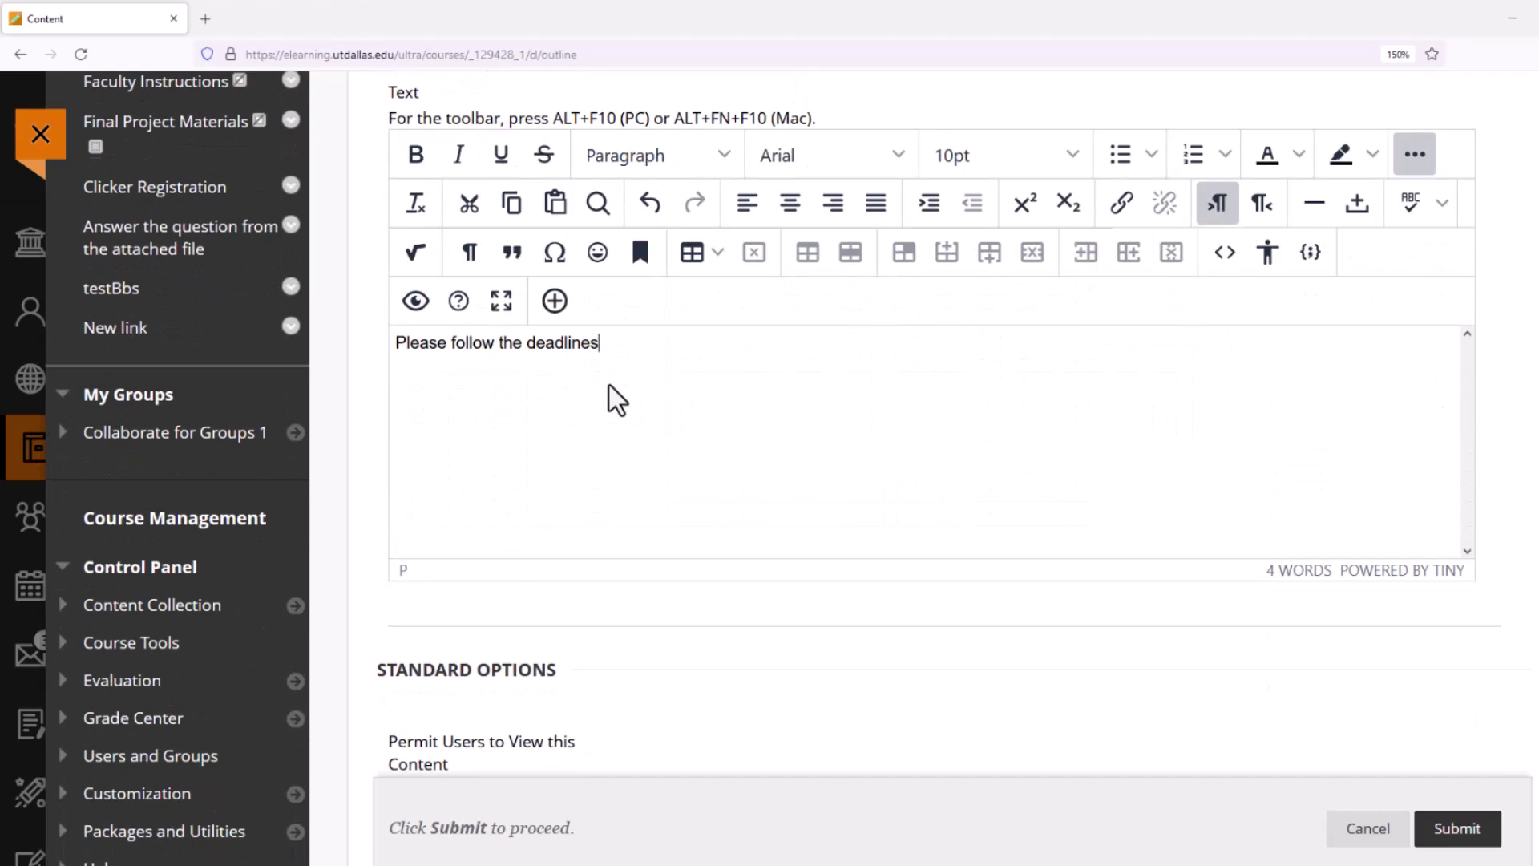
Step: Enable Display After for Chapter 1 and change its date to 11/25/2022
scroll(609, 386, down, 5)
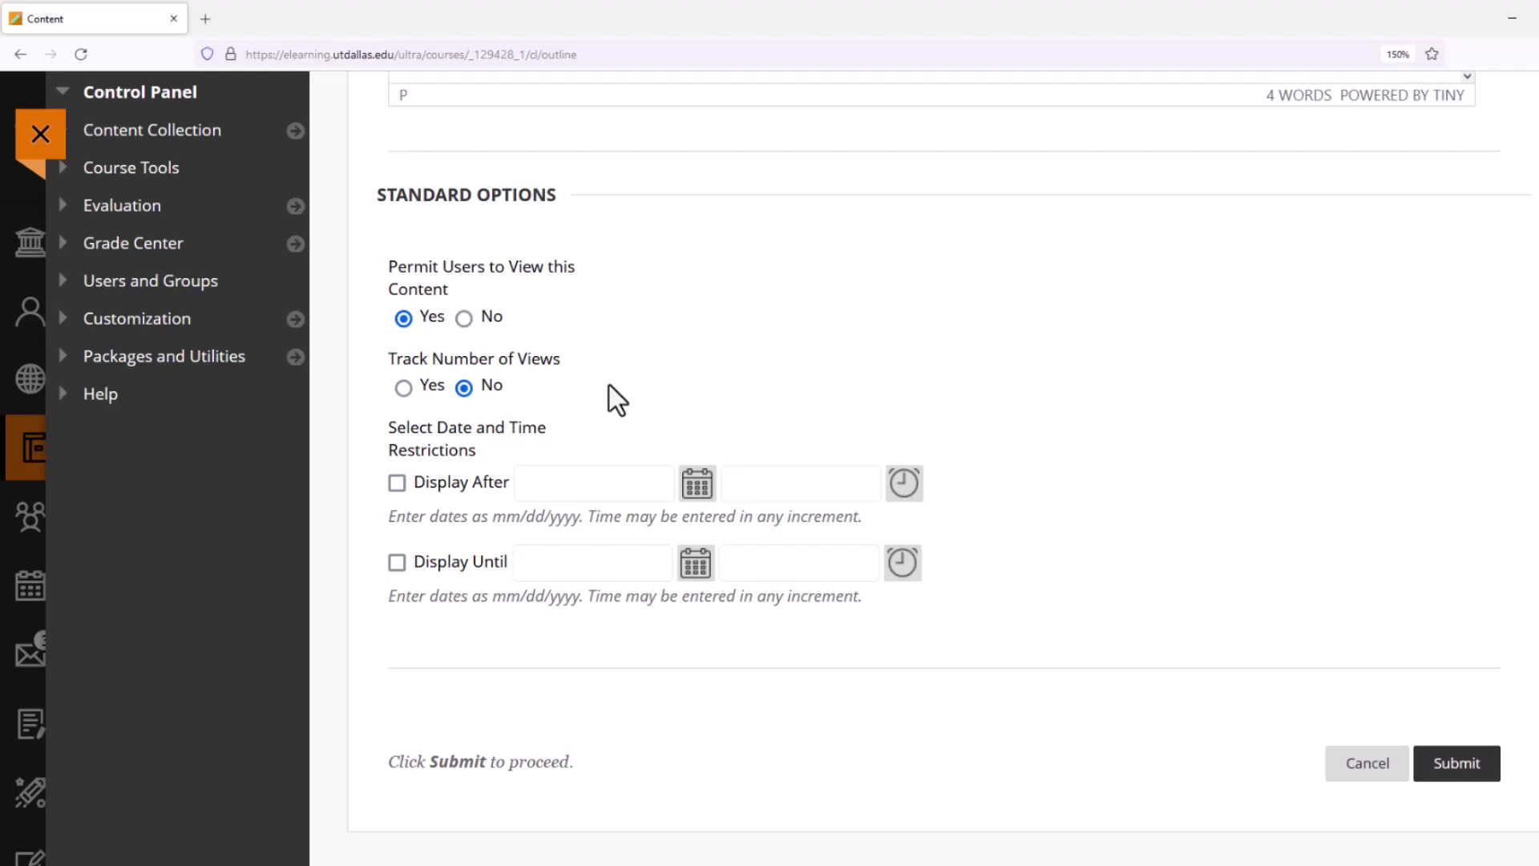
click(398, 488)
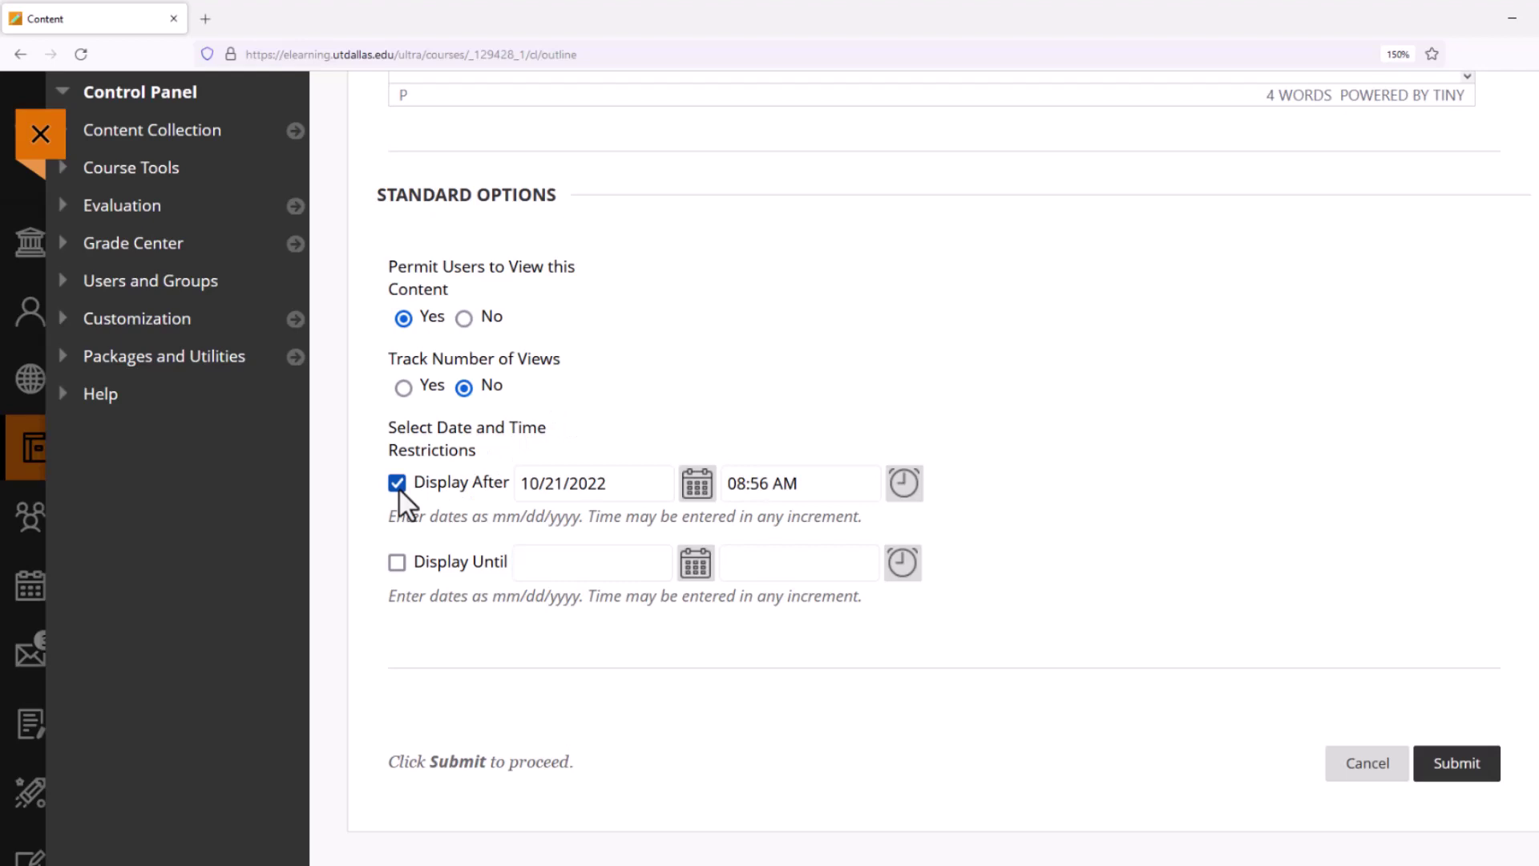
click(534, 483)
key(Right)
key(Right)
key(Right)
key(BackSpace)
text(5)
Step: Confirm the 11/25/2022 date and set the Display After time to 02:00 PM
click(694, 486)
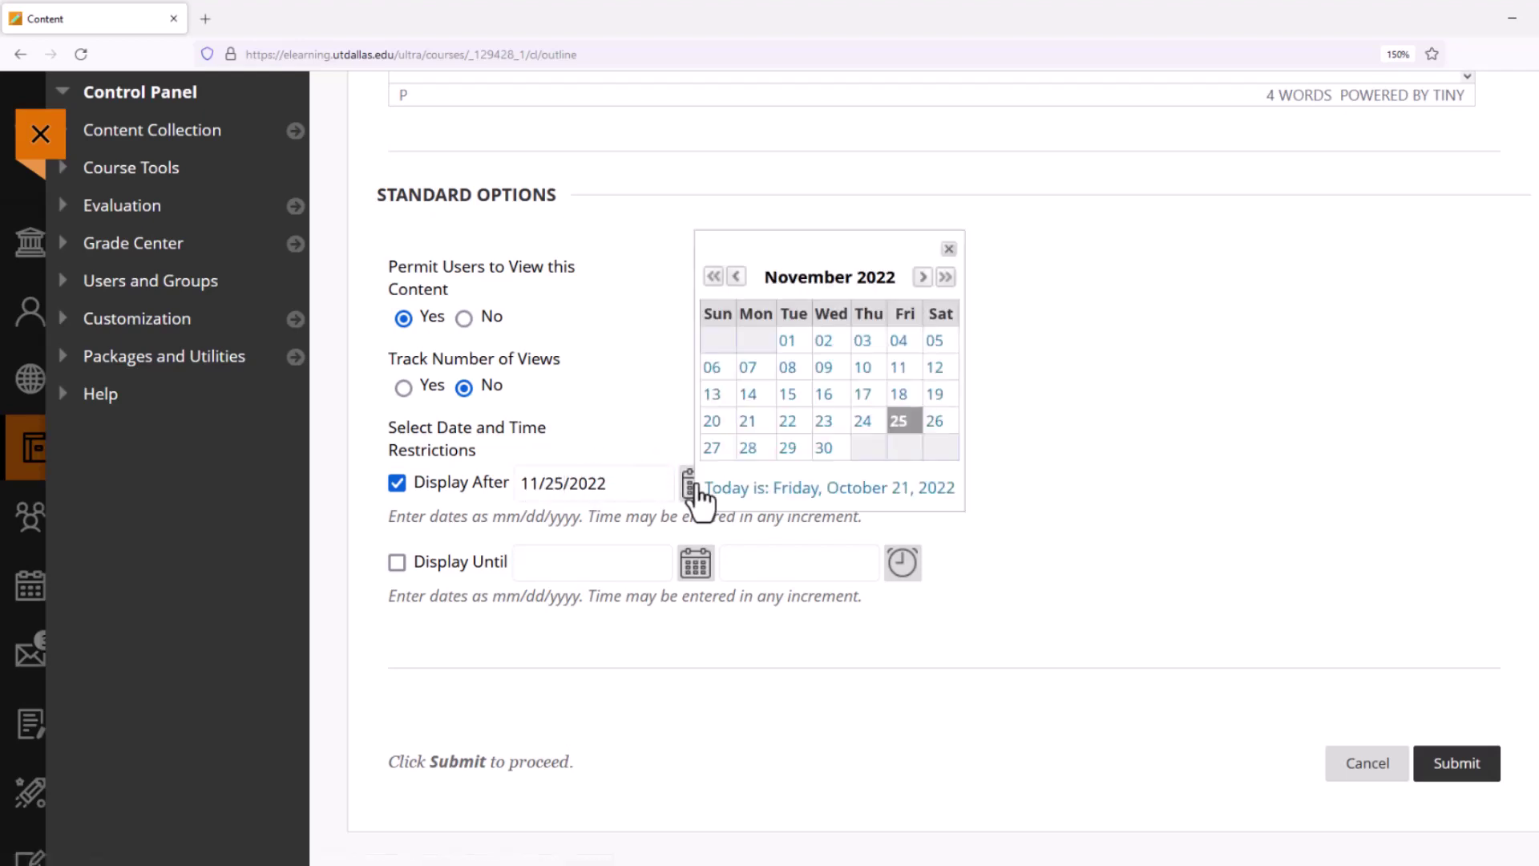
click(948, 250)
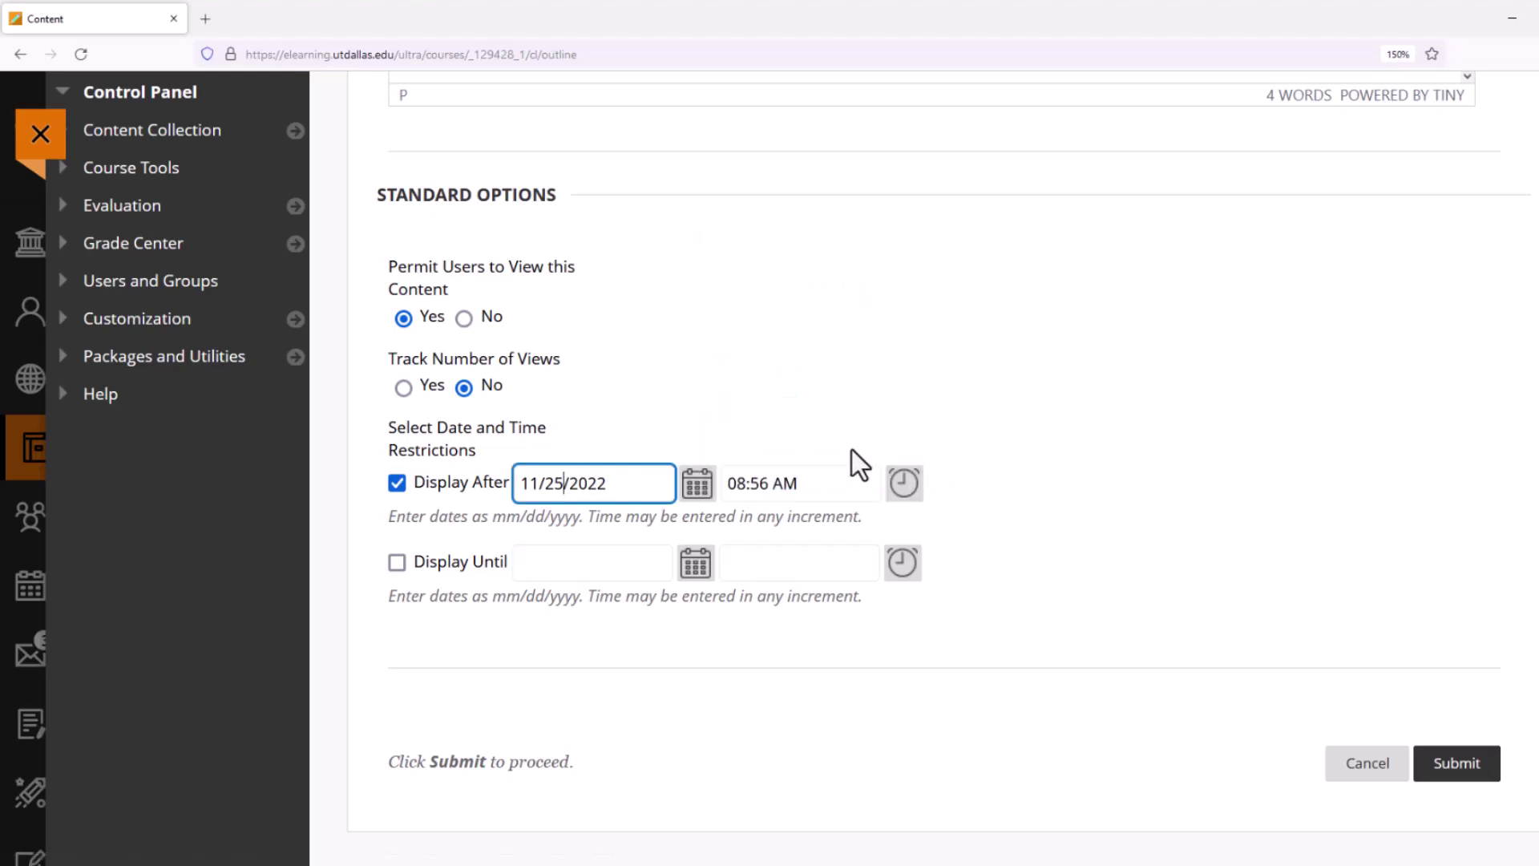
click(824, 478)
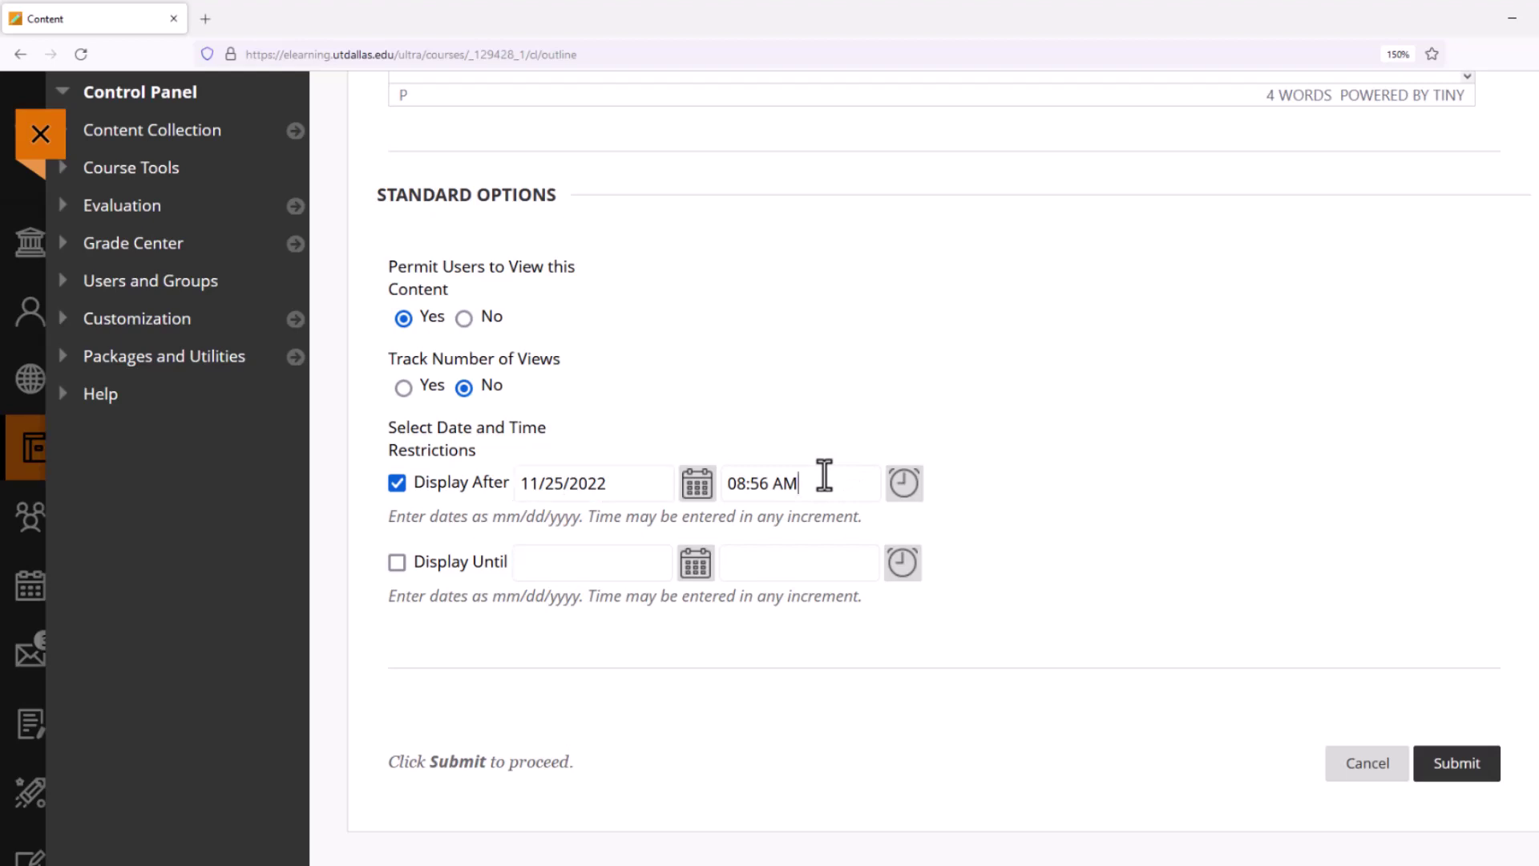
click(905, 486)
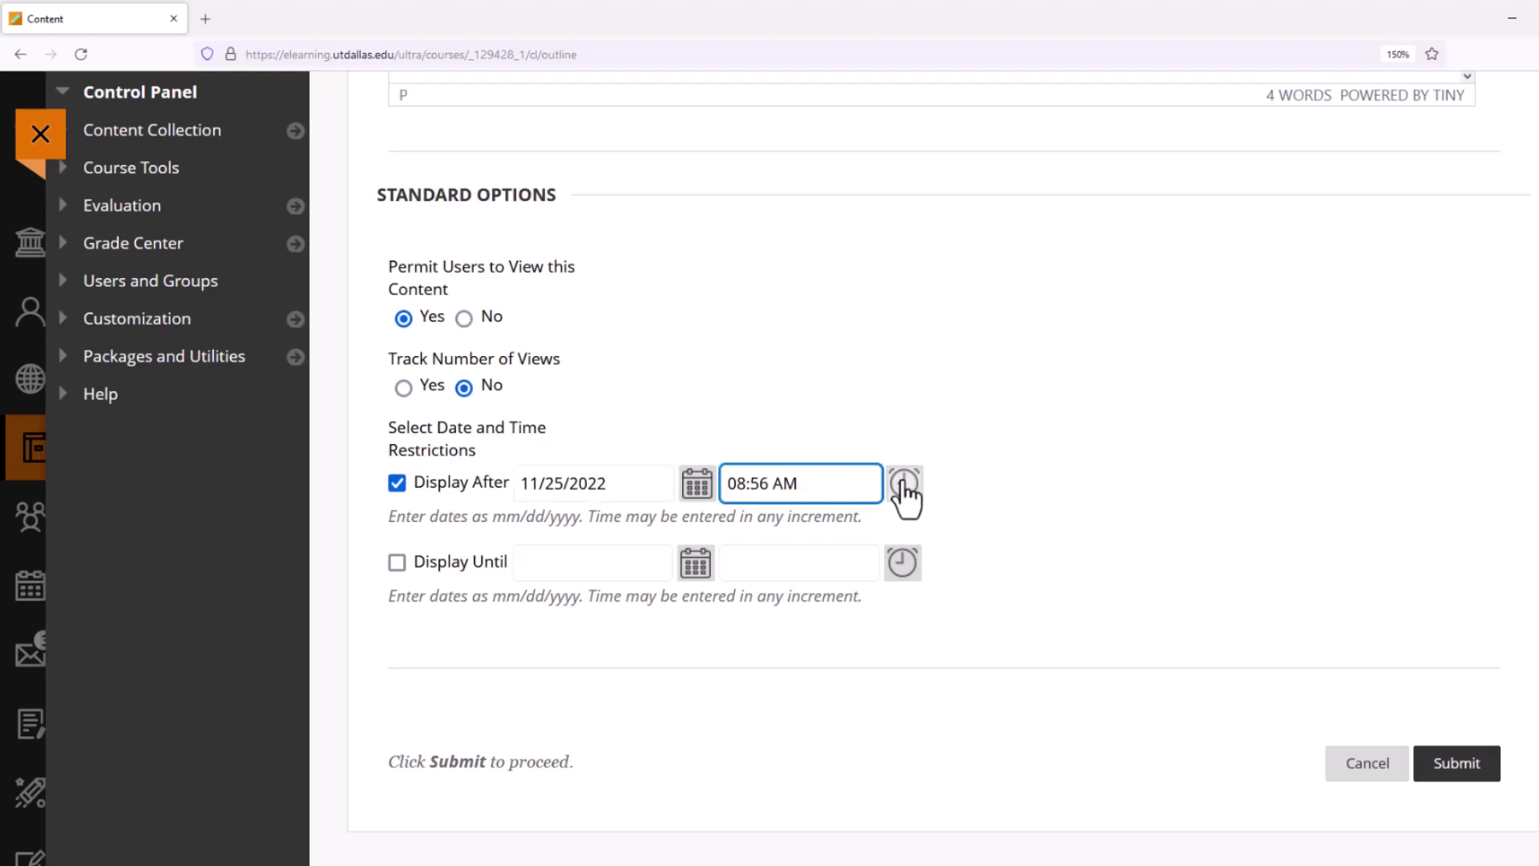
scroll(914, 498, down, 5)
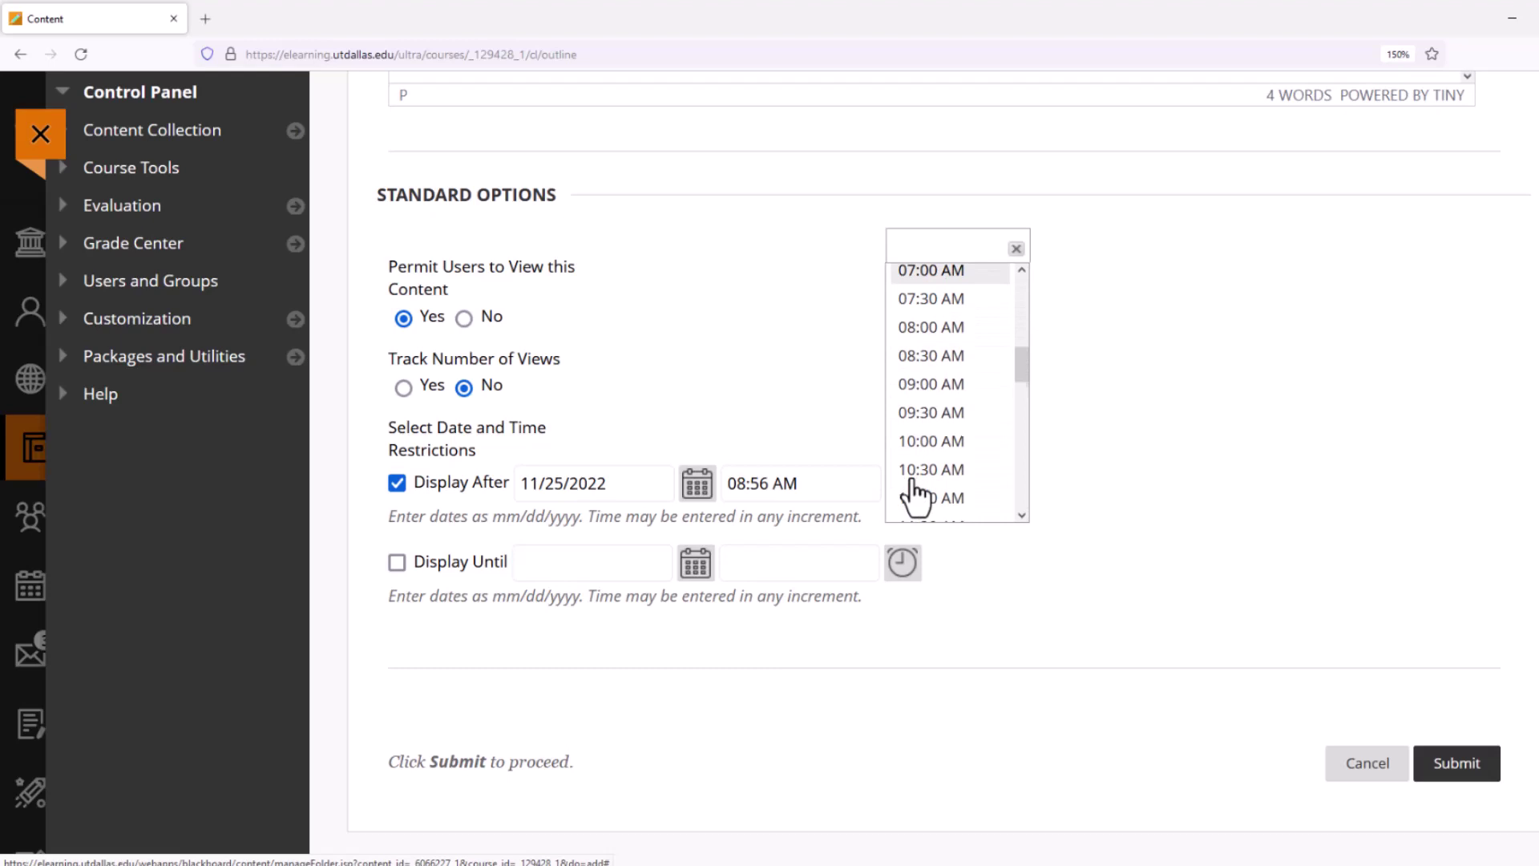
scroll(914, 498, down, 2)
scroll(914, 497, down, 3)
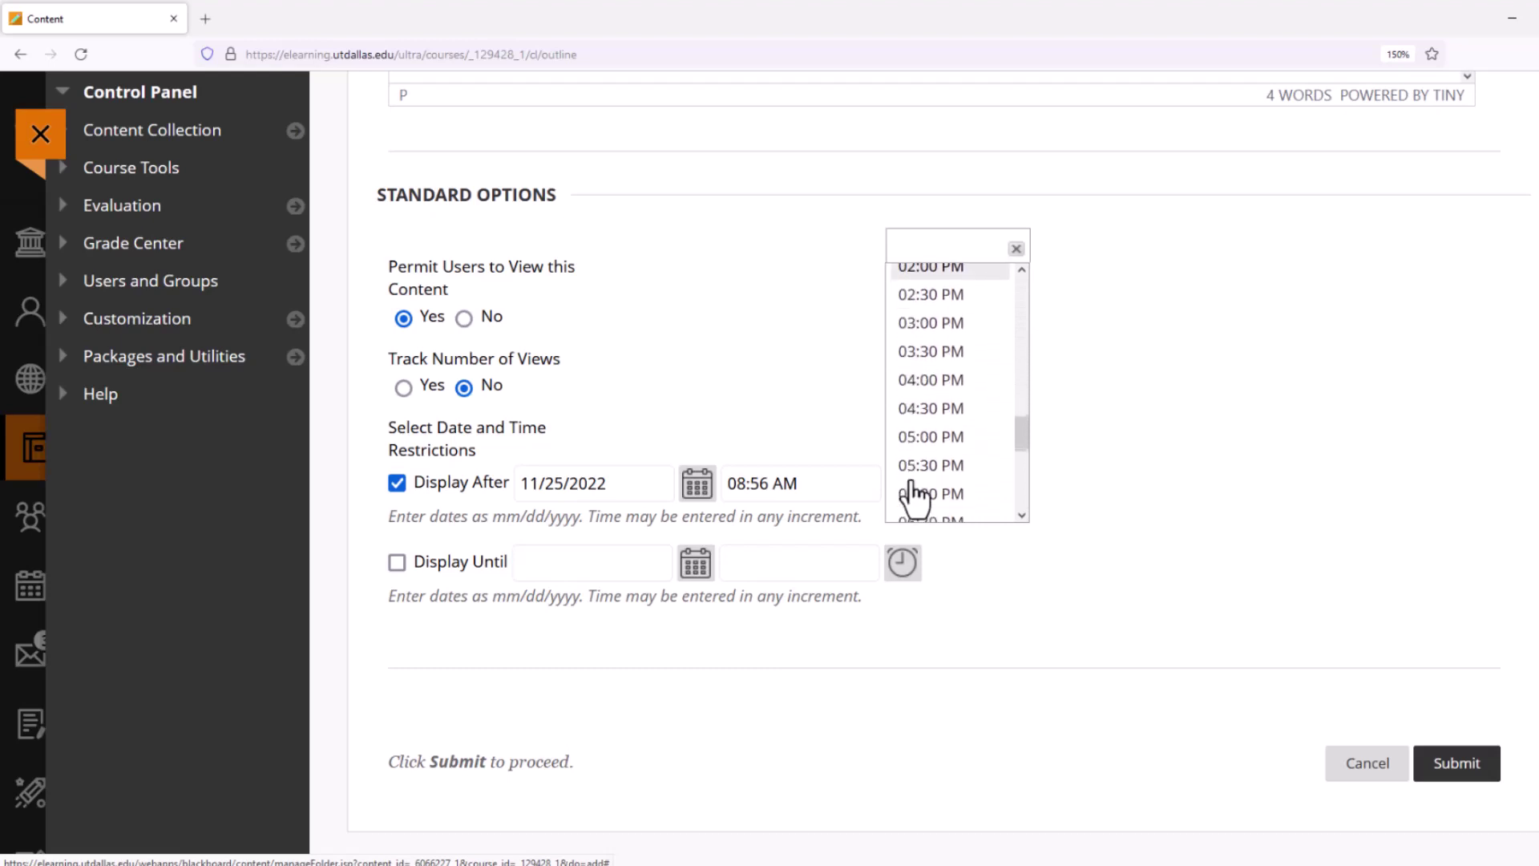
click(935, 274)
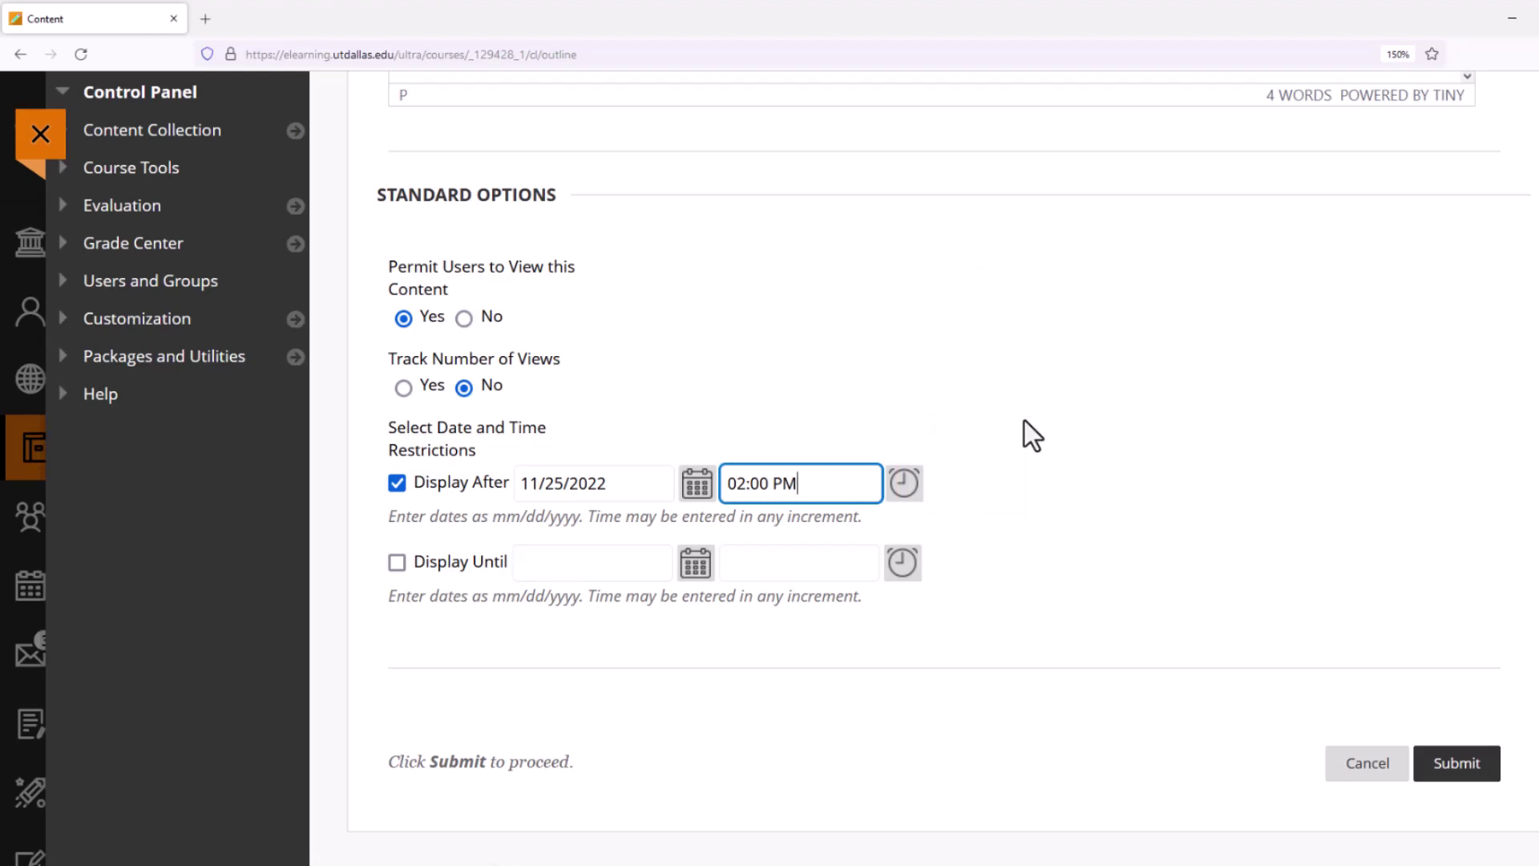
Step: Submit the Chapter 1 folder, hidden until Nov 25, 2022 2:00 PM
click(1466, 782)
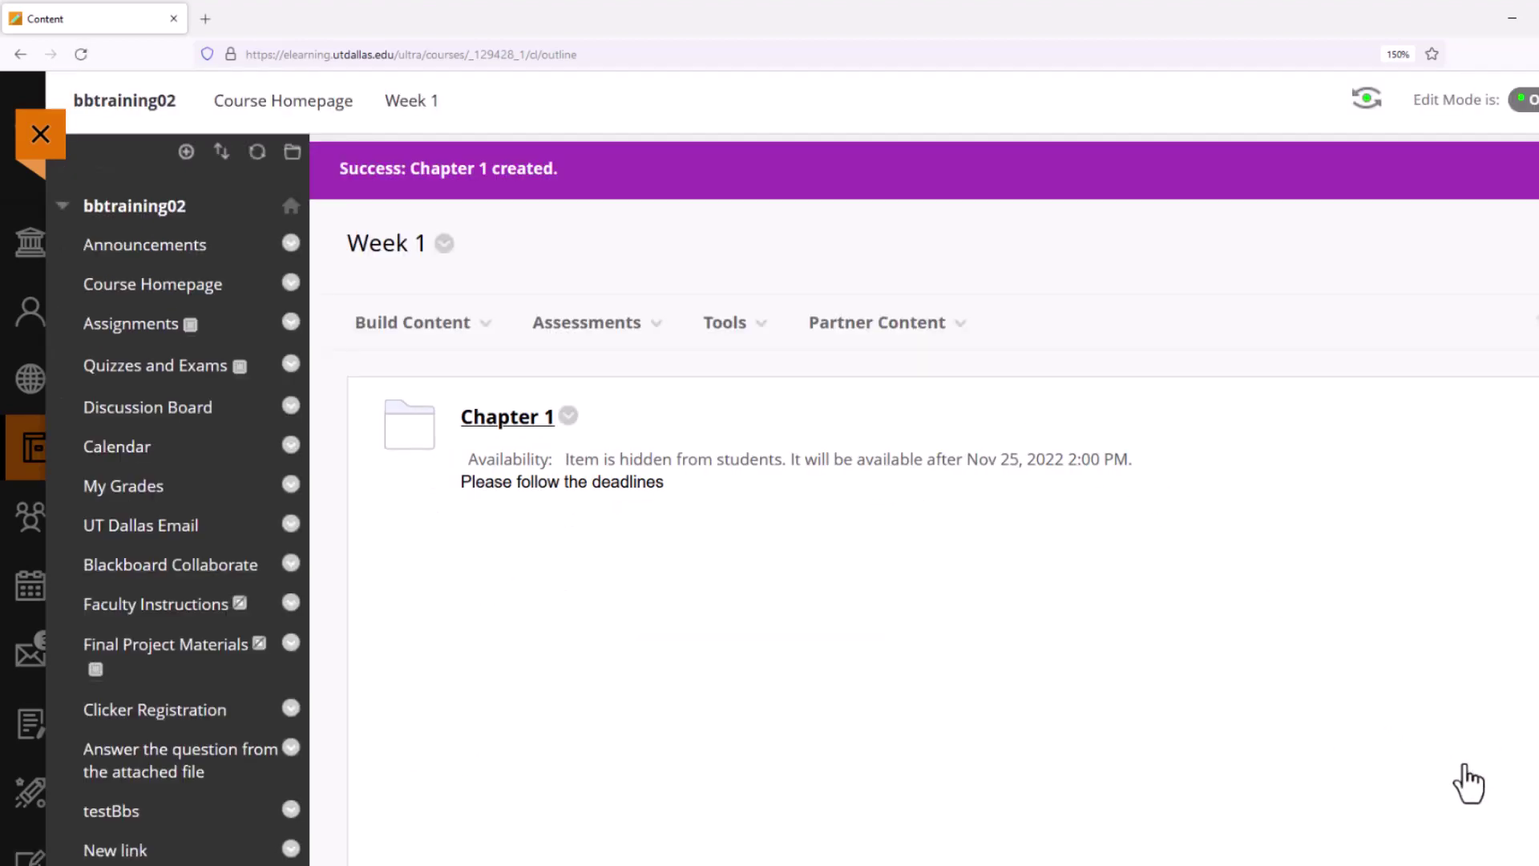